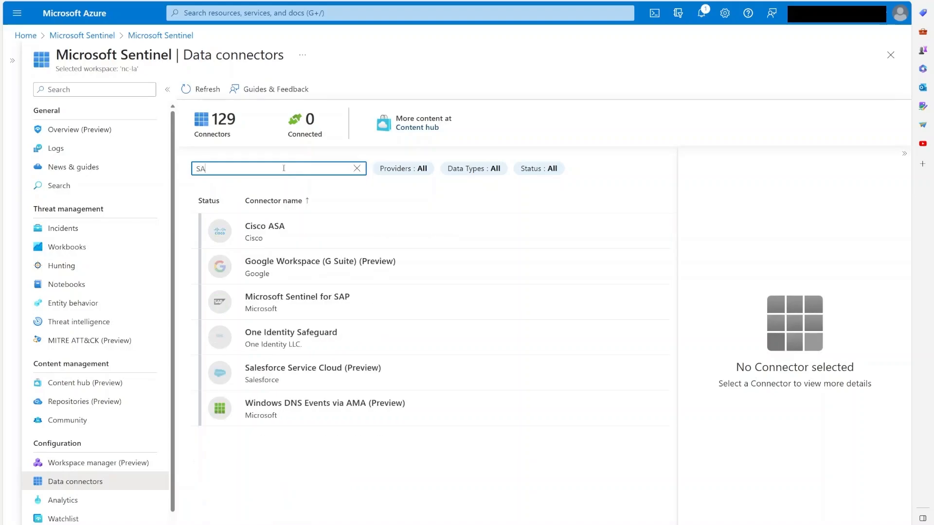
# Step: Open the Microsoft Sentinel for SAP connector page and start adding a new API based collector agent
pyautogui.click(281, 264)
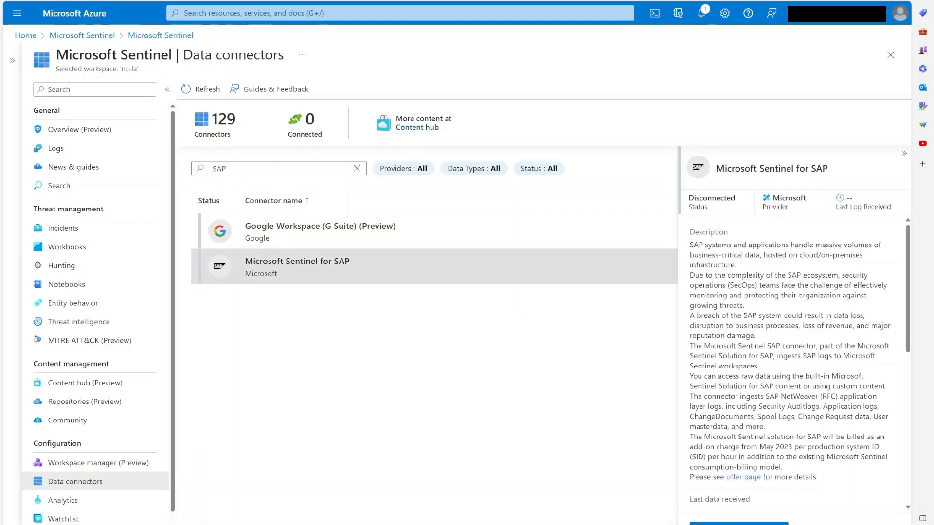
pyautogui.click(738, 524)
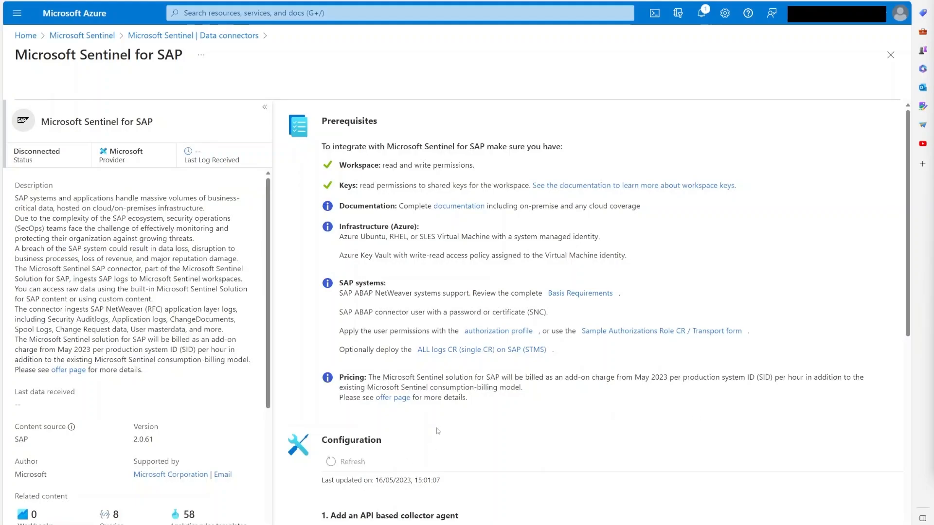
pyautogui.scroll(-4, 437, 429)
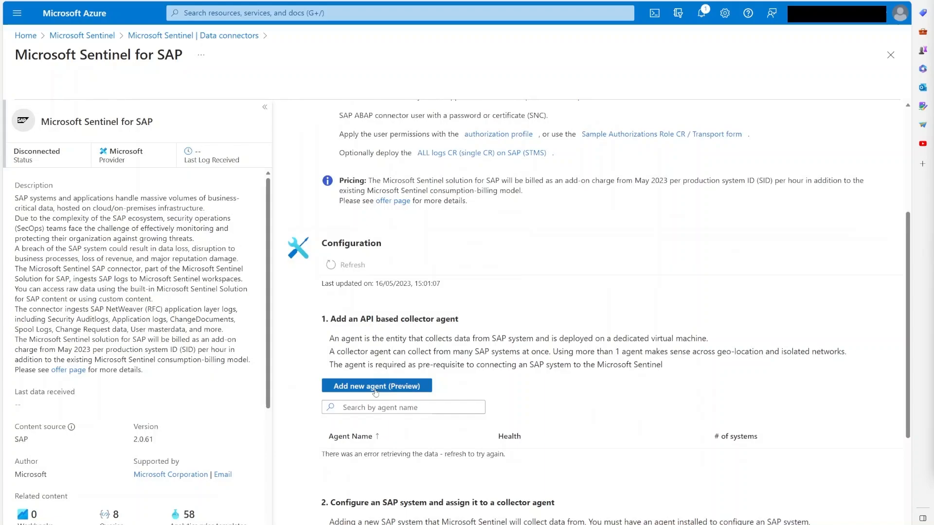
pyautogui.click(375, 387)
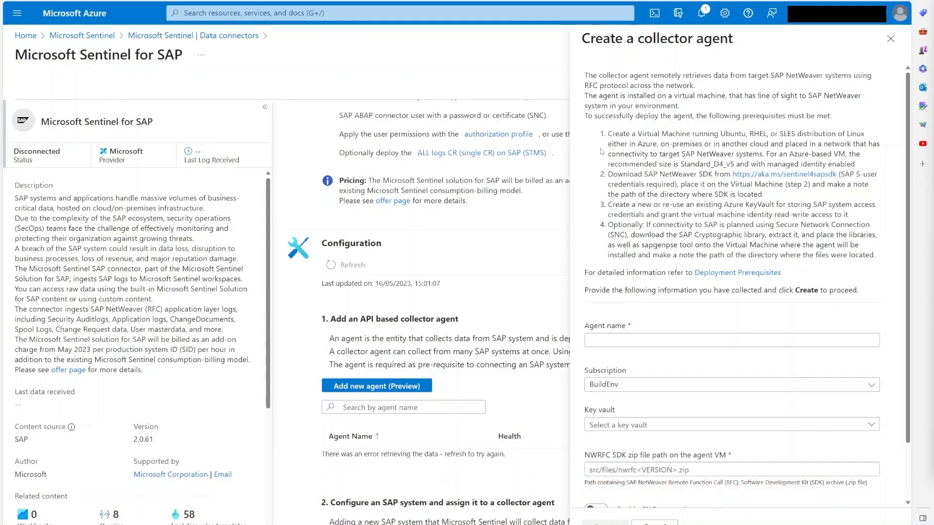
# Step: Read through the collector agent prerequisites covering the virtual machine, the SAP NetWeaver SDK and the Azure Key Vault
pyautogui.moveTo(610, 134); pyautogui.dragTo(894, 166)
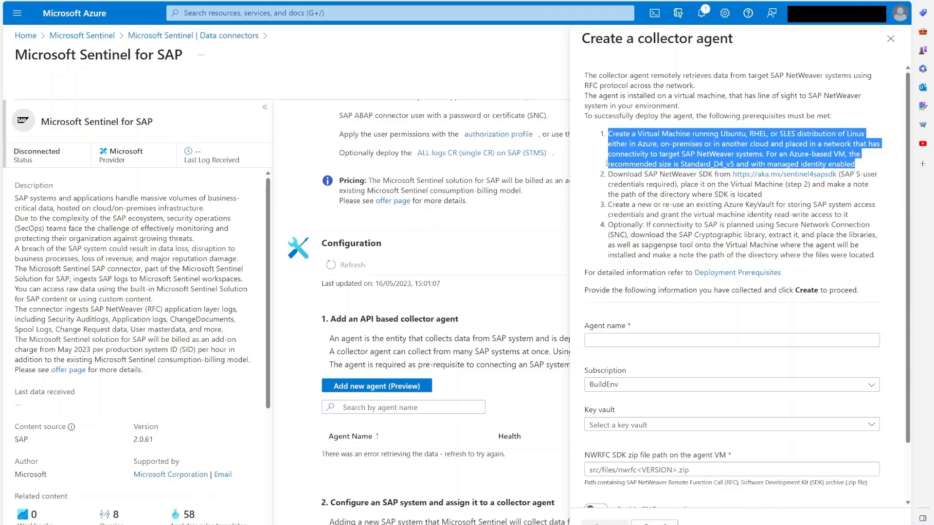
pyautogui.moveTo(612, 175); pyautogui.dragTo(812, 198)
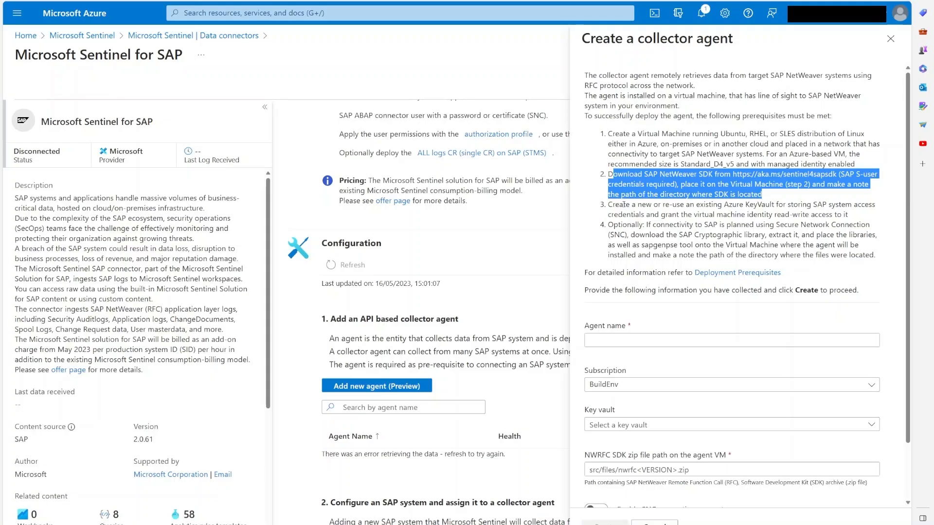
pyautogui.moveTo(608, 206); pyautogui.dragTo(857, 216)
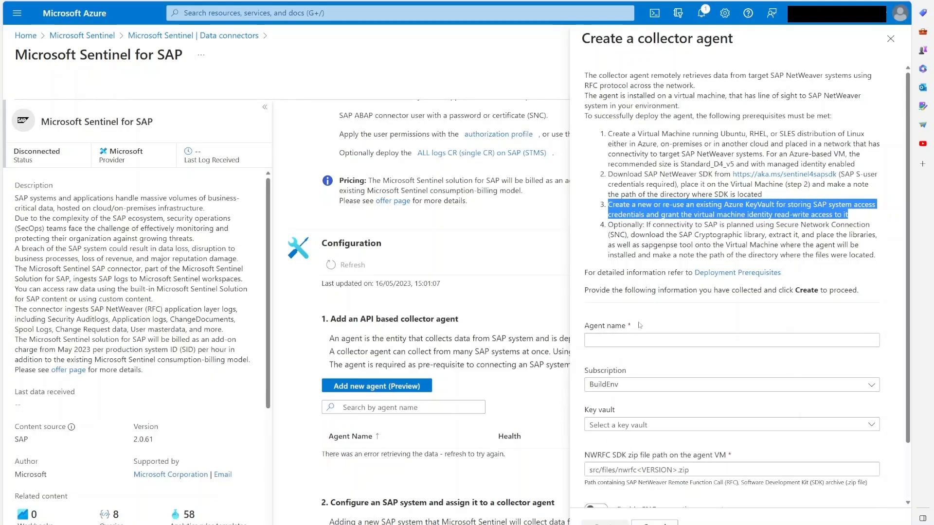
# Step: Name the collector agent SAPGUIAgent and choose KeyVaultTestingSAPGUI as its key vault
pyautogui.click(629, 339)
pyautogui.write('S')
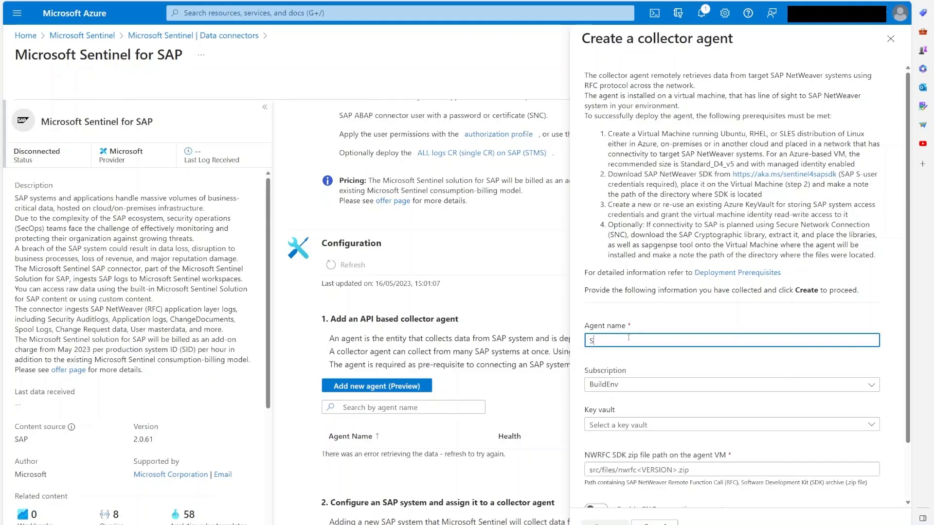
pyautogui.write('APGUIAgent')
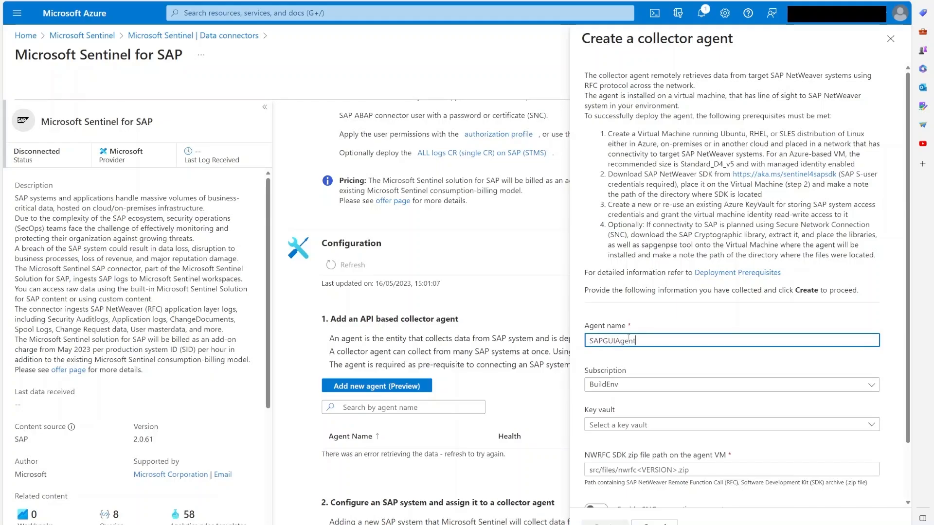
pyautogui.scroll(-1, 629, 339)
pyautogui.click(609, 360)
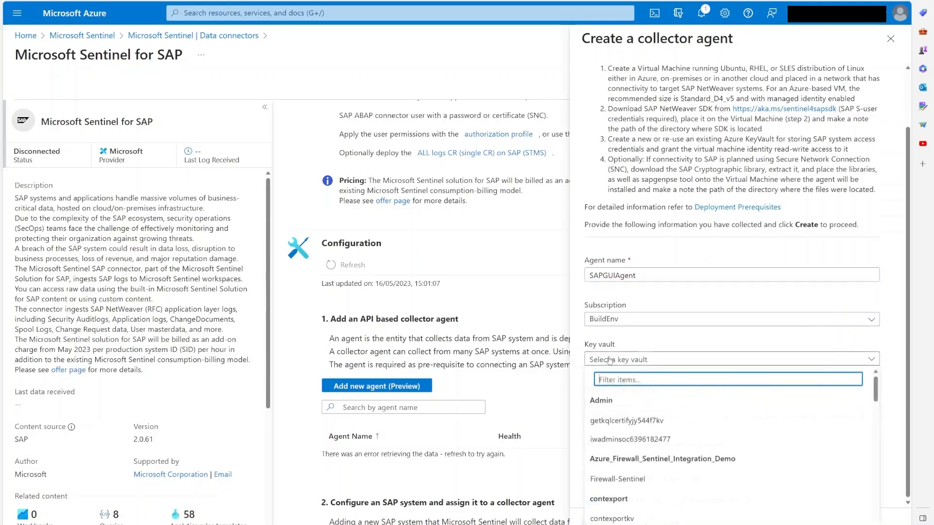
pyautogui.write('SAP')
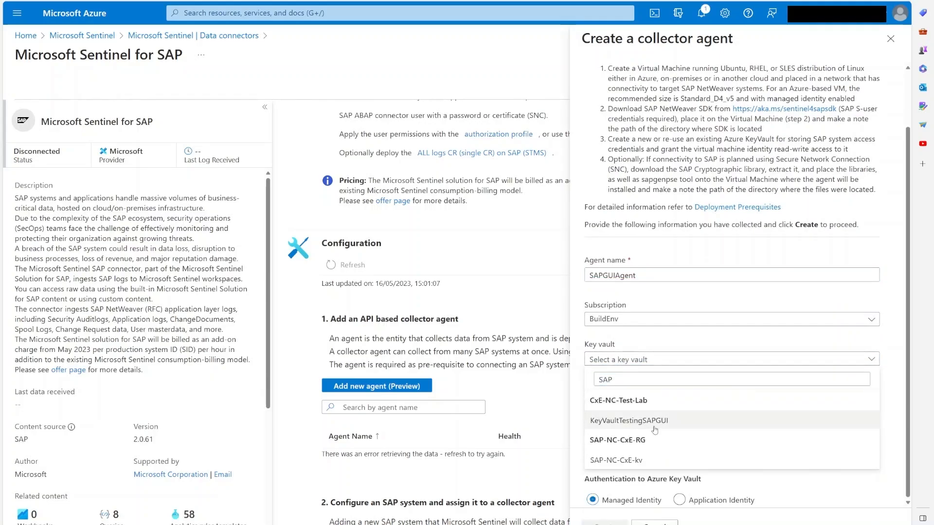
pyautogui.click(629, 420)
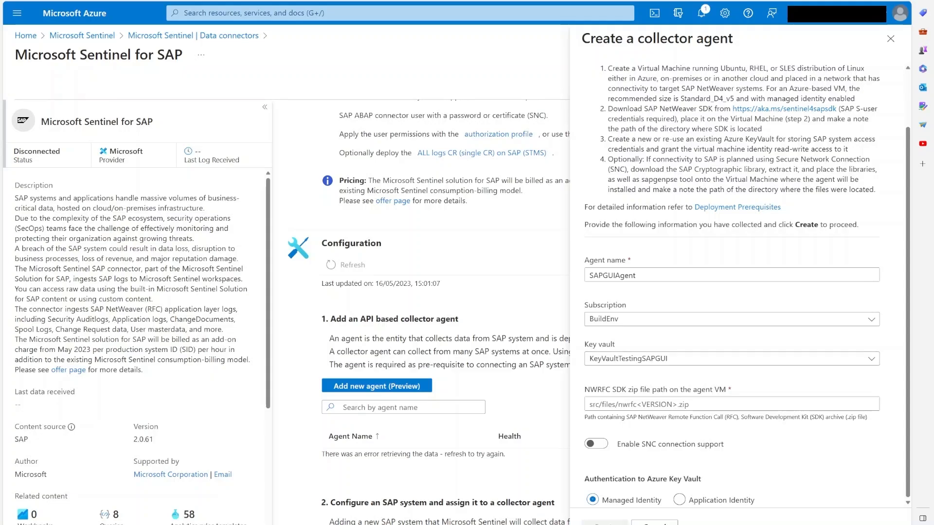
# Step: Fill in the NWRFC SDK path on the agent VM with the saved home-directory path to nwrfc750P_7-70002752.zip
pyautogui.click(661, 404)
pyautogui.press('Down')
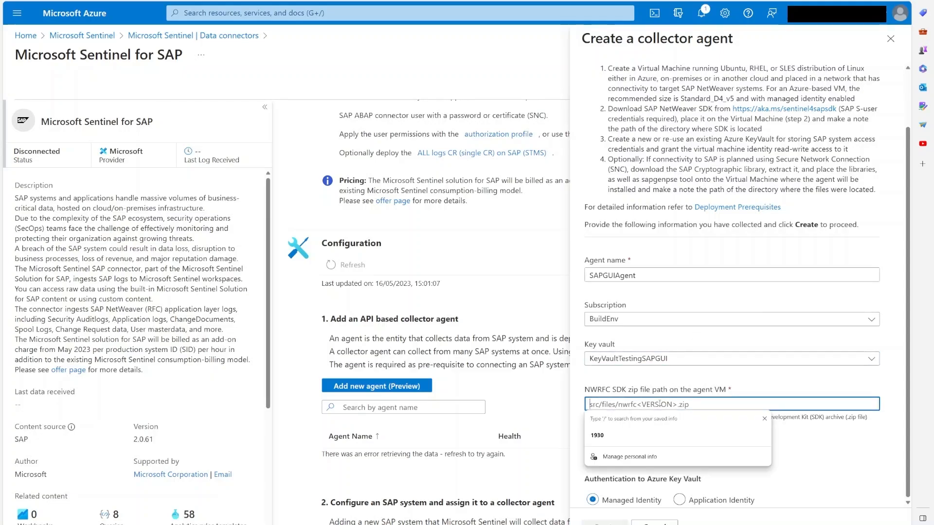
pyautogui.press('Return')
pyautogui.press('Home')
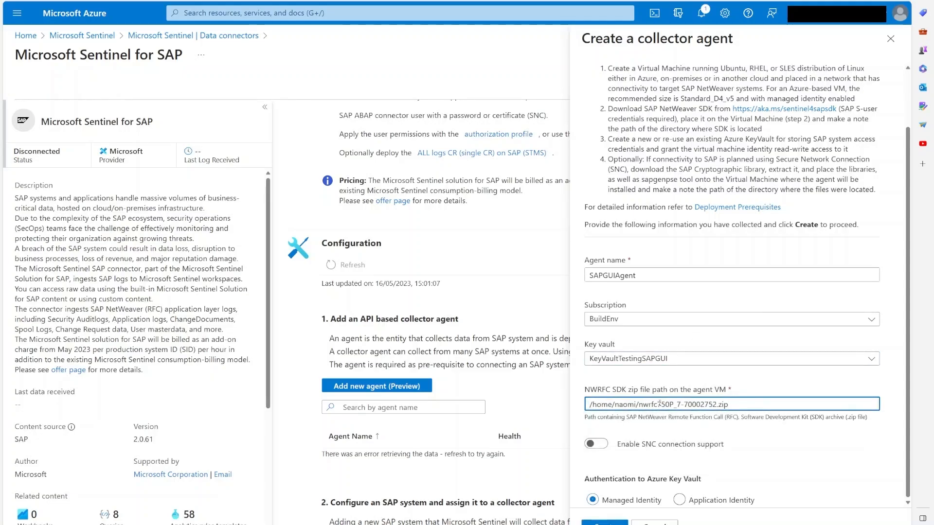
# Step: Try the Application Identity authentication and SNC connection support options, then restore Managed Identity and disable SNC
pyautogui.click(729, 503)
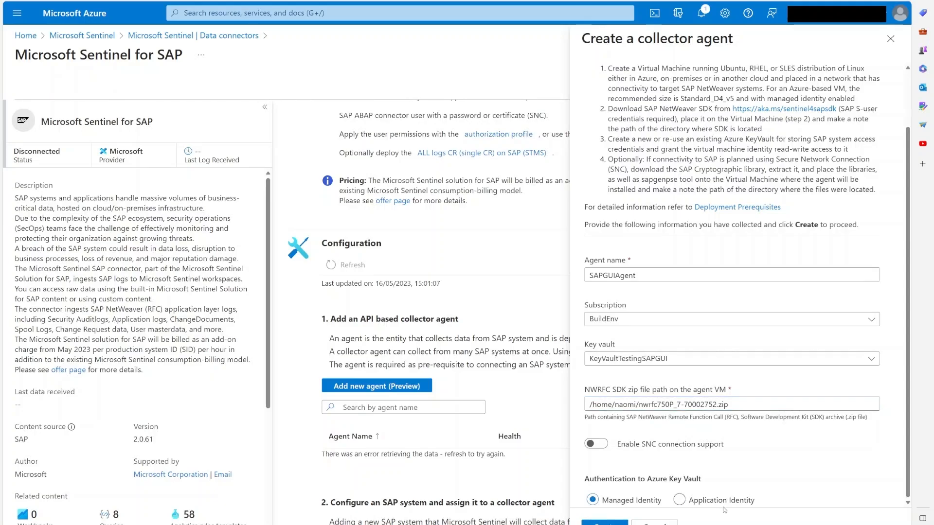
pyautogui.scroll(-2, 732, 508)
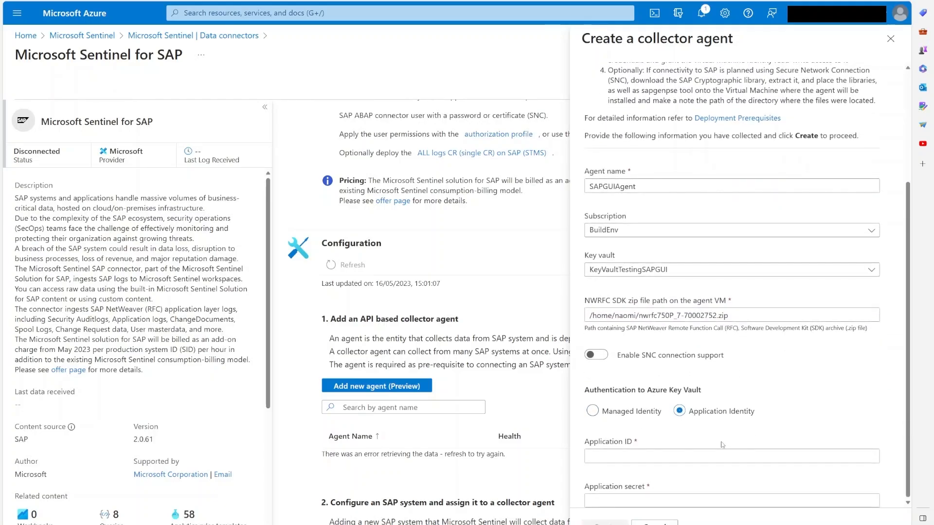
pyautogui.click(593, 411)
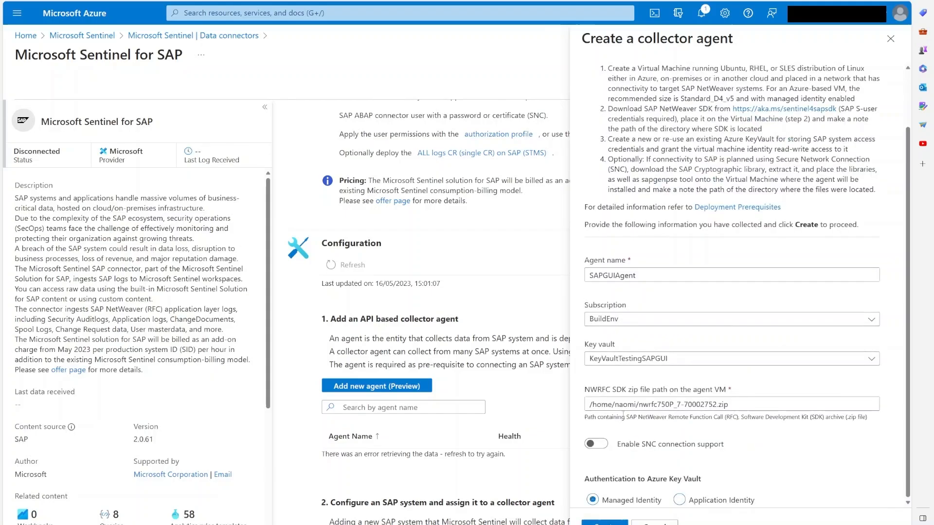
pyautogui.click(604, 449)
pyautogui.scroll(-1, 677, 396)
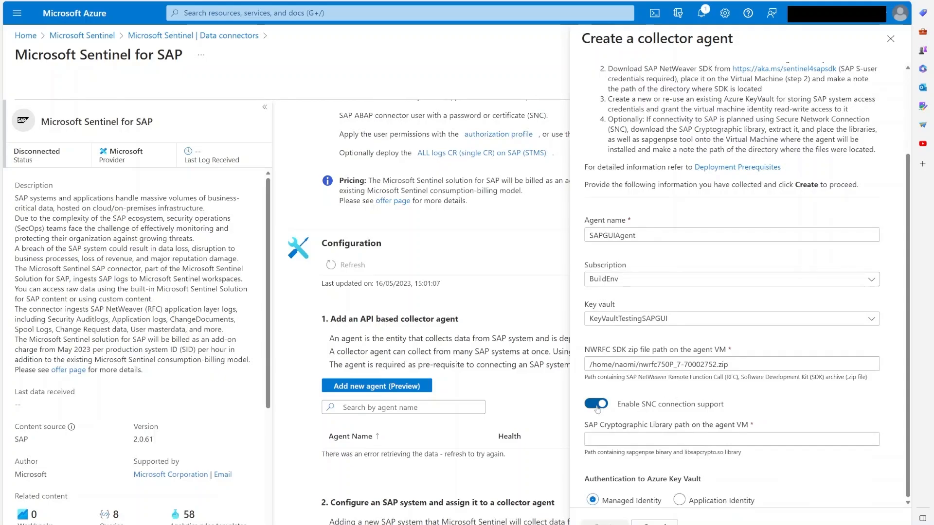
pyautogui.click(596, 403)
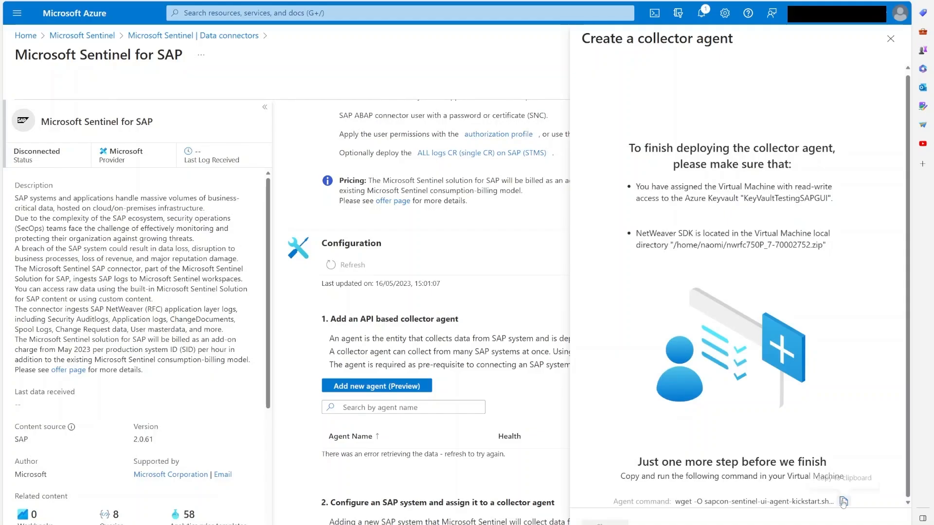
# Step: Copy the generated agent command and paste it into the SAP virtual machine's terminal to deploy the collector agent
pyautogui.click(843, 501)
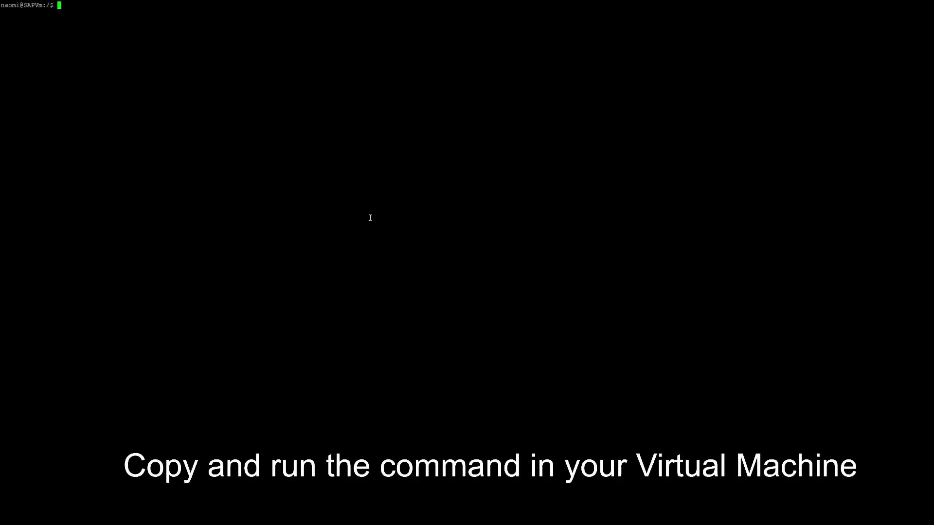
pyautogui.rightClick(371, 218)
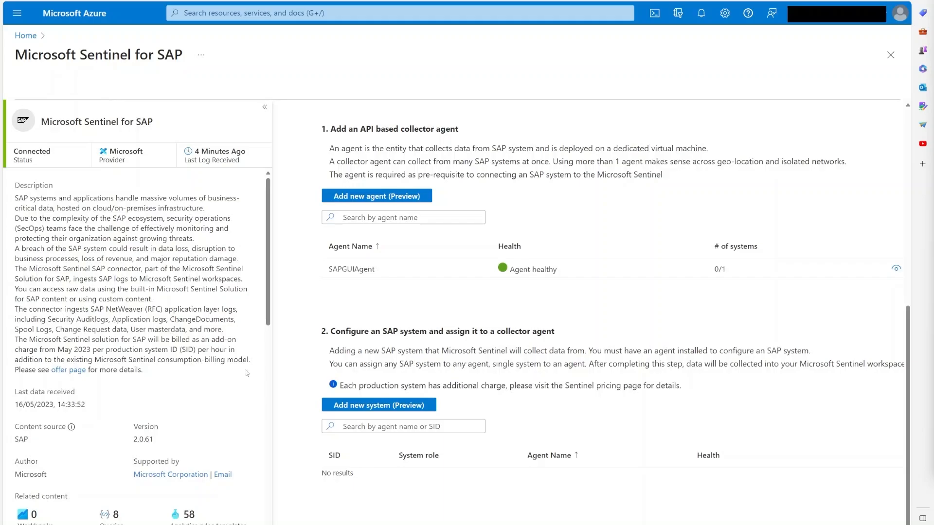
# Step: Start adding a new SAP system assigned to SAPGUIAgent, with ABAP Server as the system identifier
pyautogui.click(367, 406)
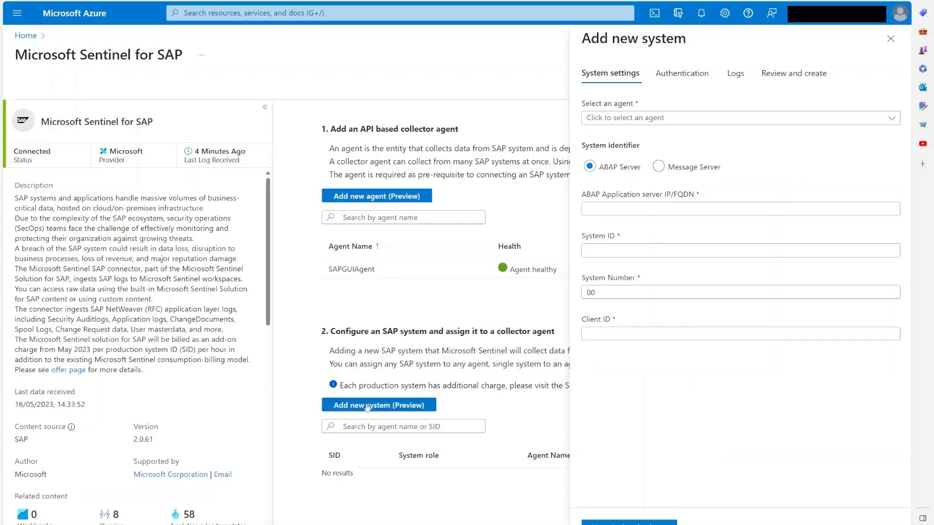
pyautogui.click(617, 118)
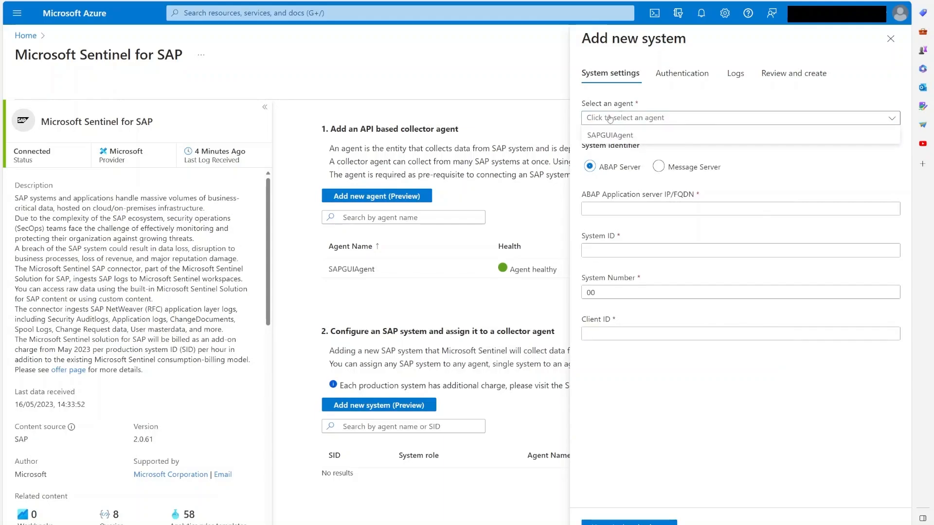
pyautogui.click(618, 135)
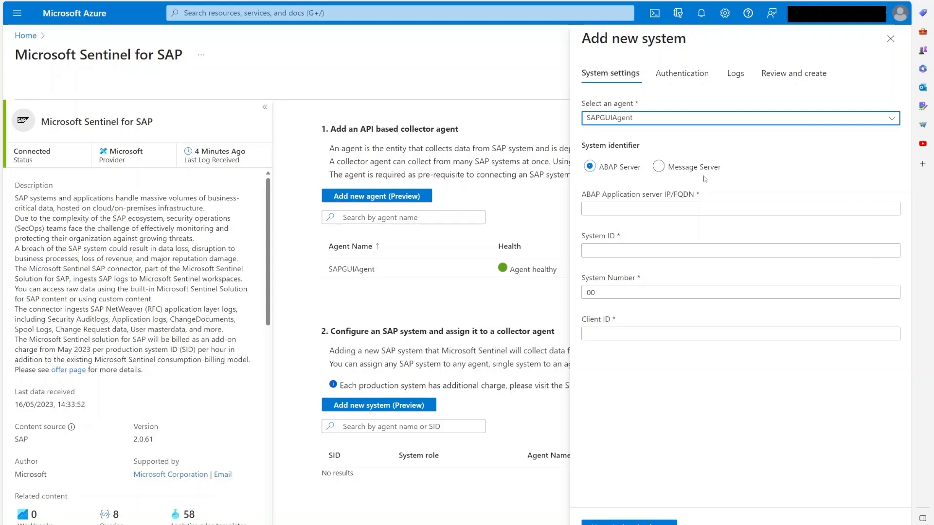
pyautogui.click(704, 171)
pyautogui.click(618, 170)
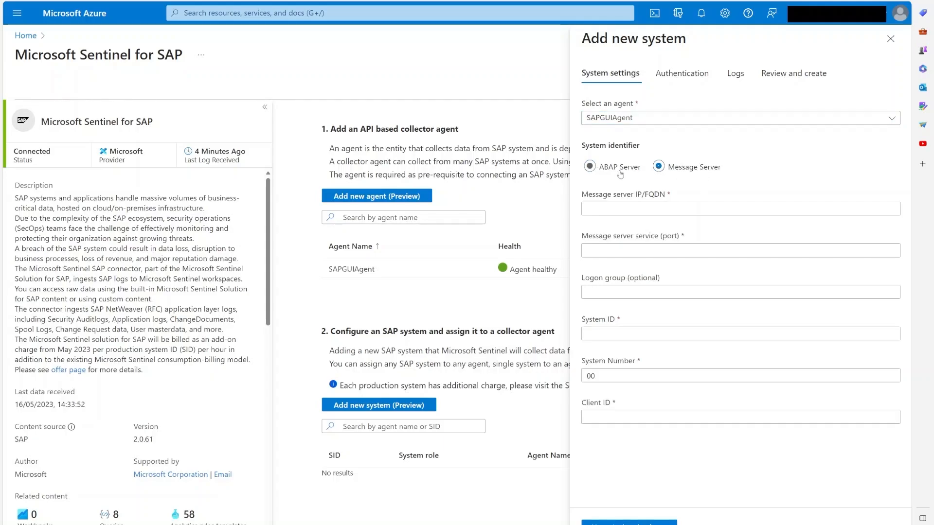
# Step: Set the ABAP application server IP to 10.10.10.10, the System ID to S4H and the Client ID to 100
pyautogui.click(628, 207)
pyautogui.write('10')
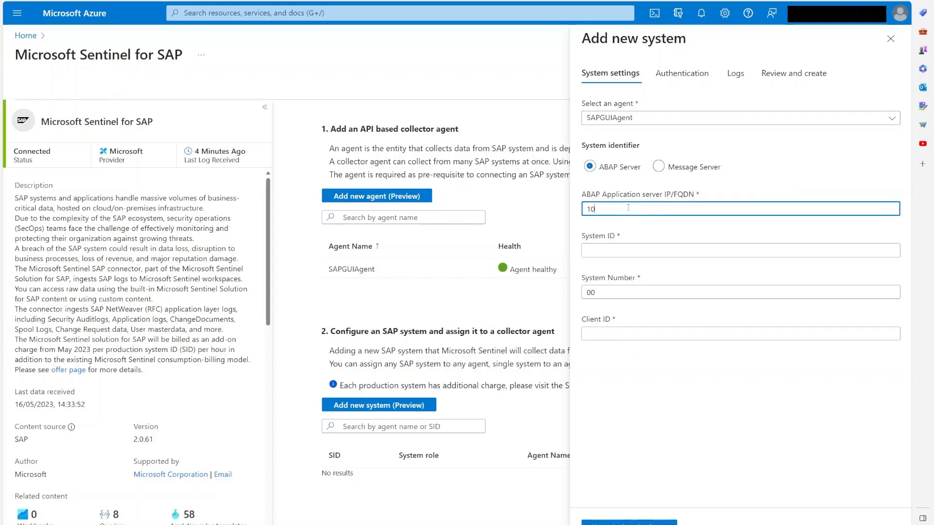
pyautogui.write('.10.10.10')
pyautogui.press('Tab')
pyautogui.write('S4')
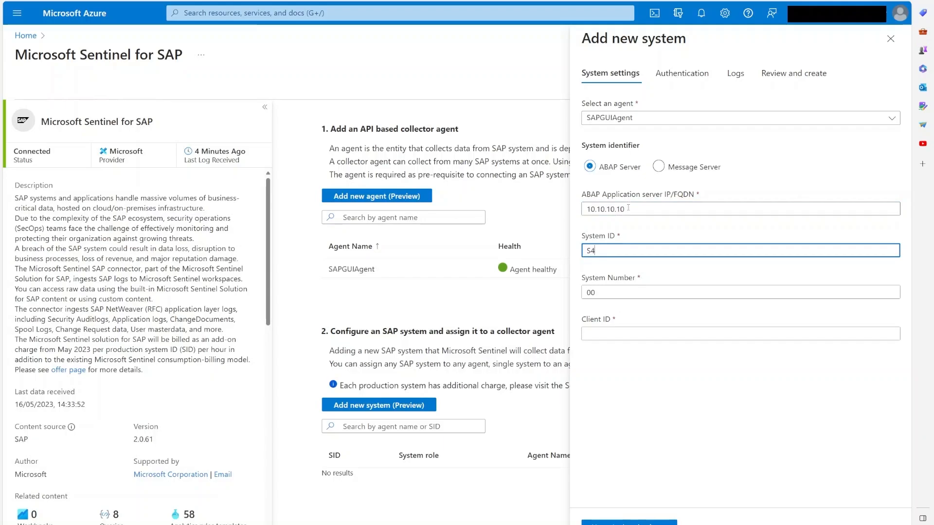
pyautogui.write('H')
pyautogui.press('Tab')
pyautogui.press('Tab')
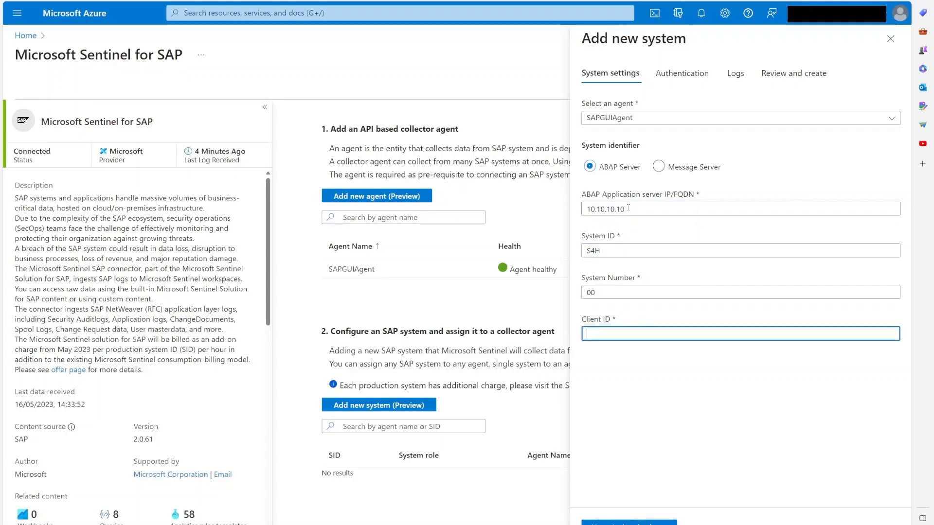
pyautogui.write('100')
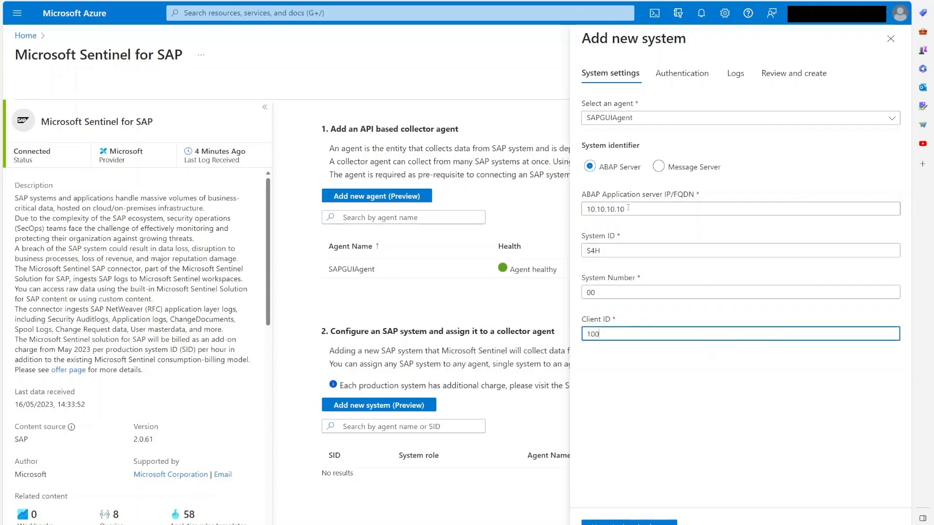
# Step: Fill in the system's basic authentication with SAP user name sapagent and the account password
pyautogui.click(674, 84)
pyautogui.click(655, 134)
pyautogui.write('sapagent')
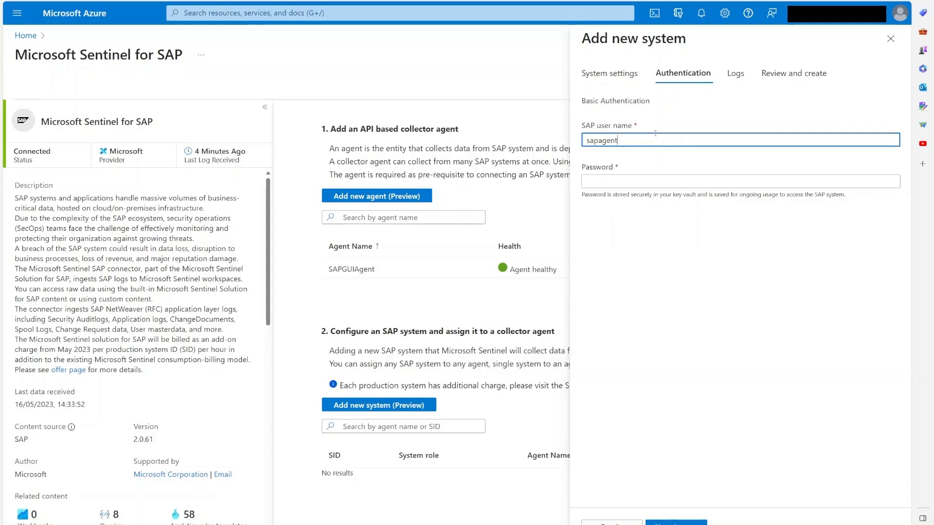
pyautogui.press('Tab')
pyautogui.write('••••••••••')
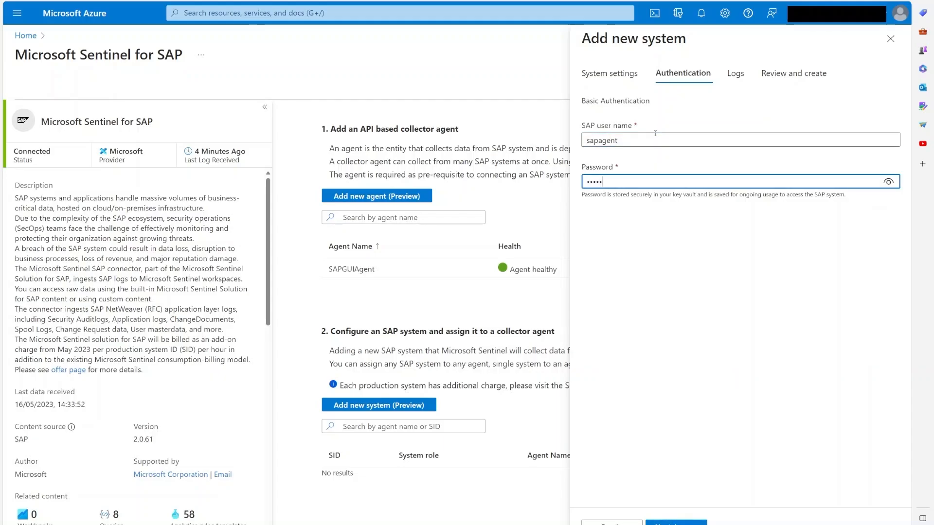
# Step: Keep the default NetWeaver log selection, including Job Log, and proceed to the new system's final review
pyautogui.click(736, 74)
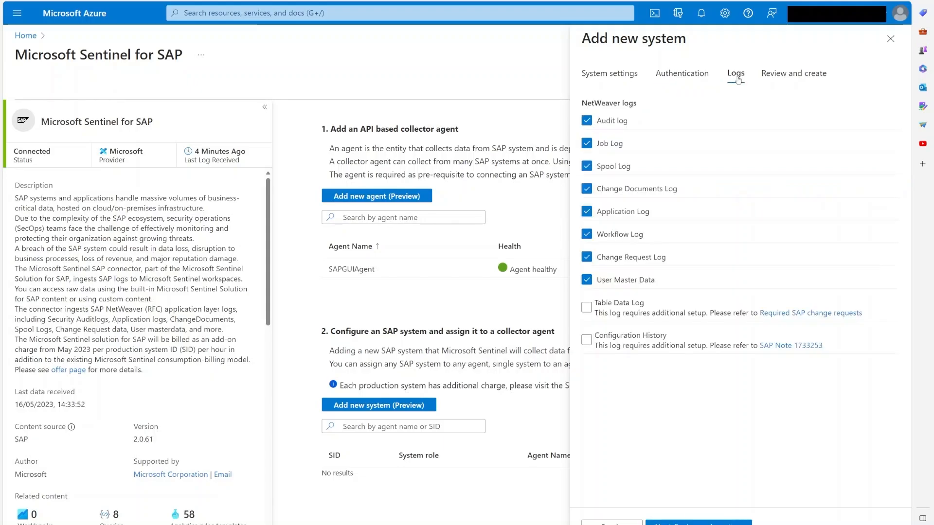
pyautogui.click(618, 145)
pyautogui.click(619, 147)
pyautogui.click(817, 77)
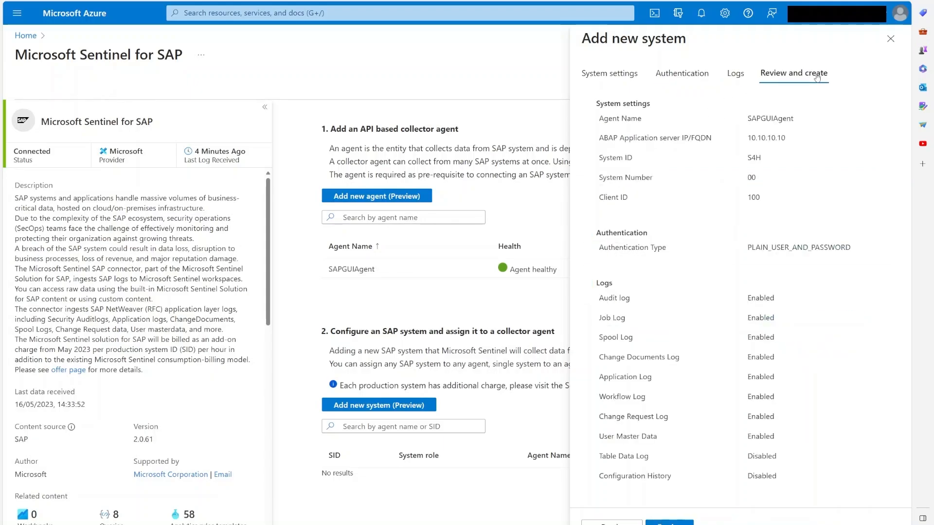